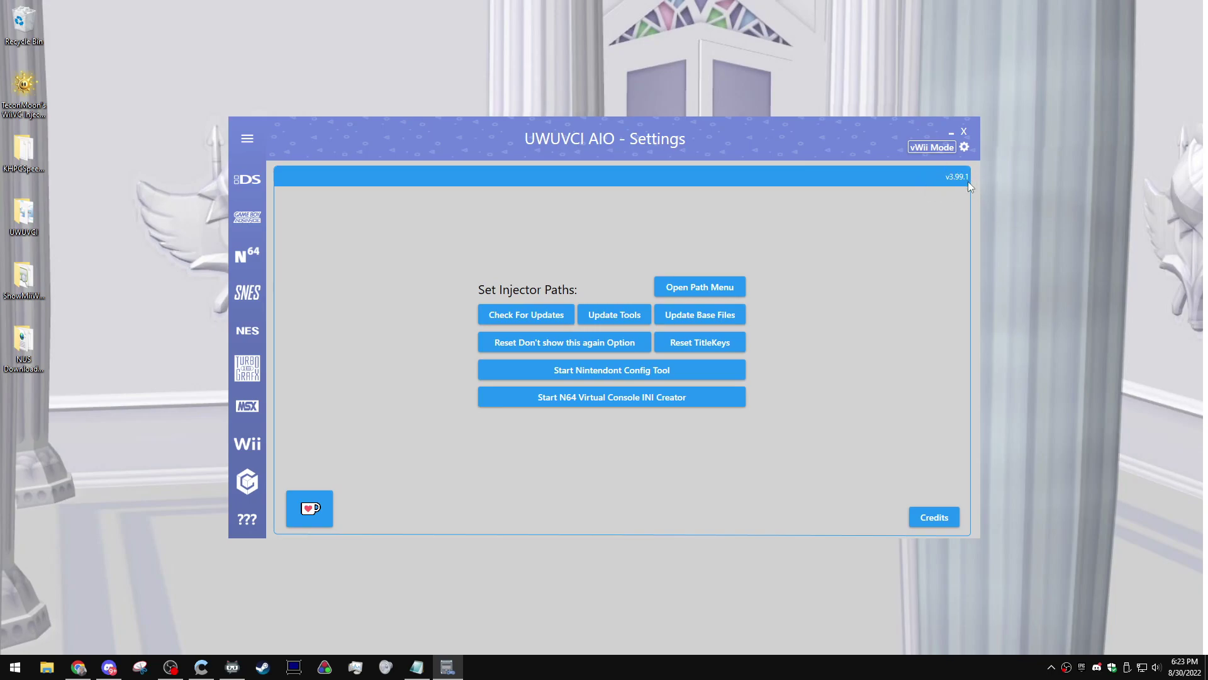
Step: Return to the start page, open the Wii inject page and choose Rhythm Heaven Fever US as the BaseRom
click(964, 146)
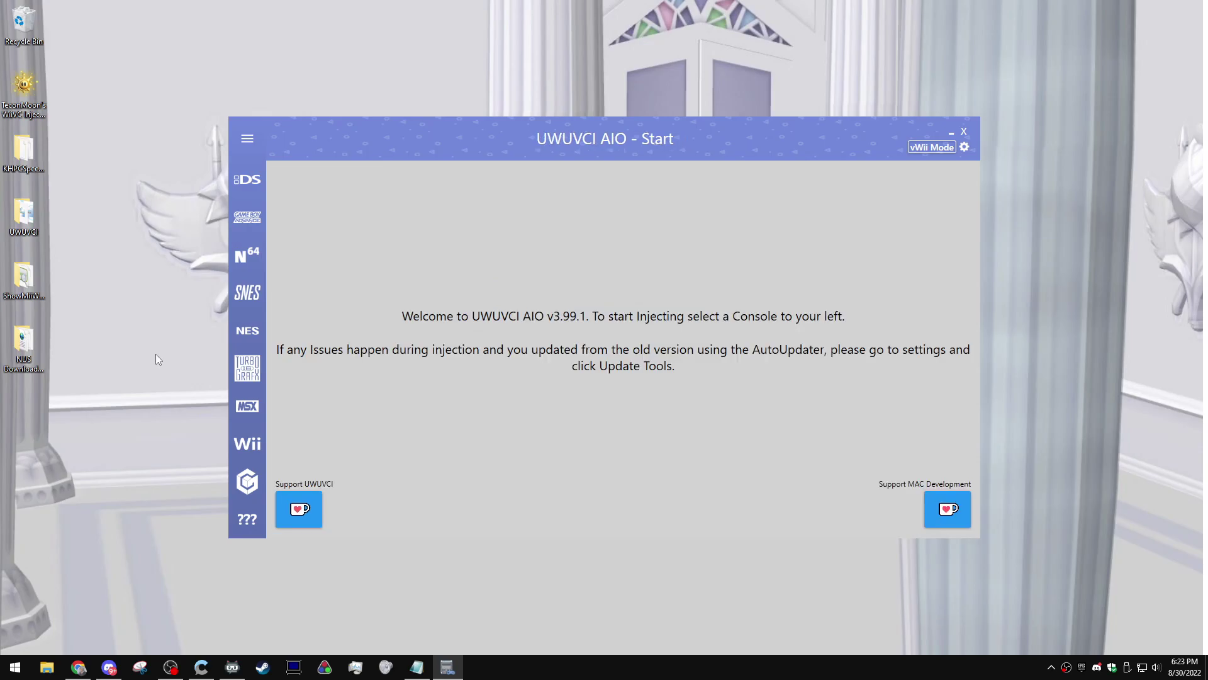
click(248, 444)
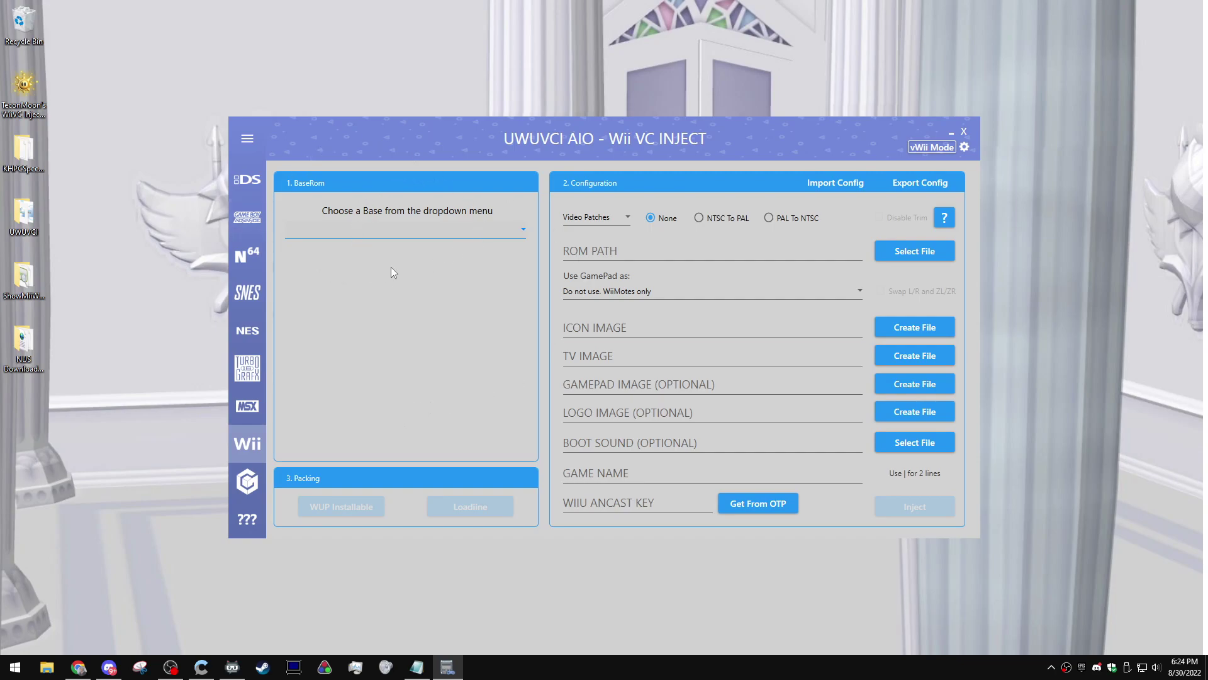
click(425, 233)
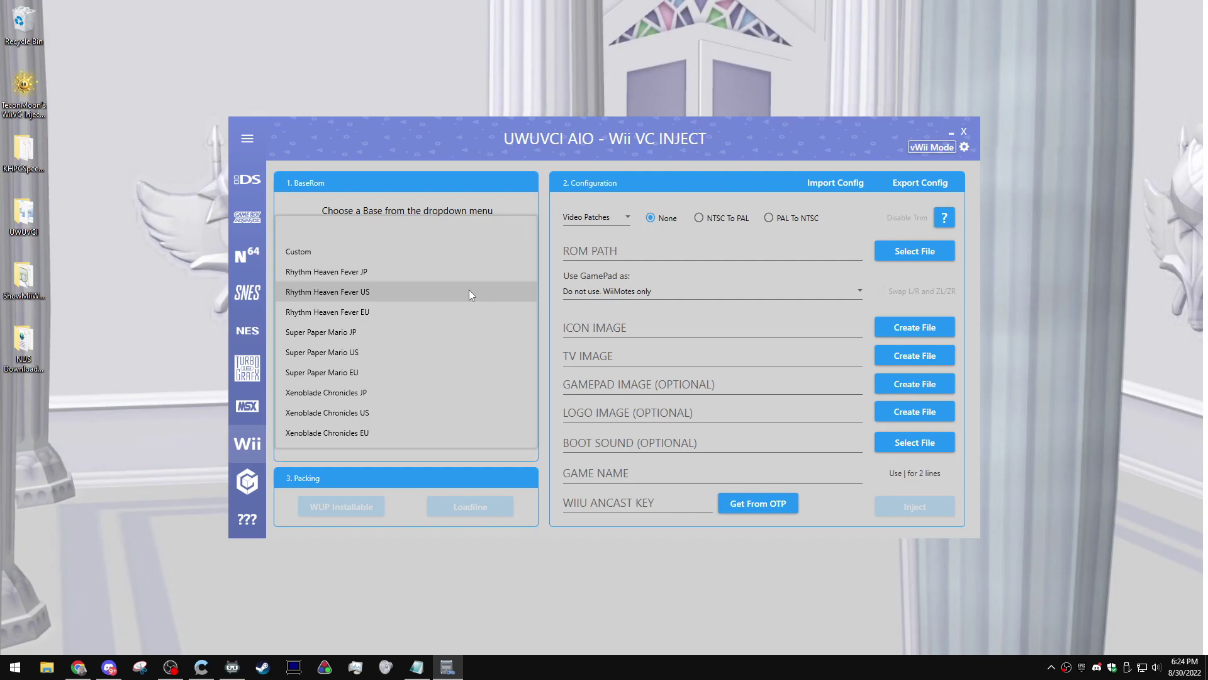
click(469, 291)
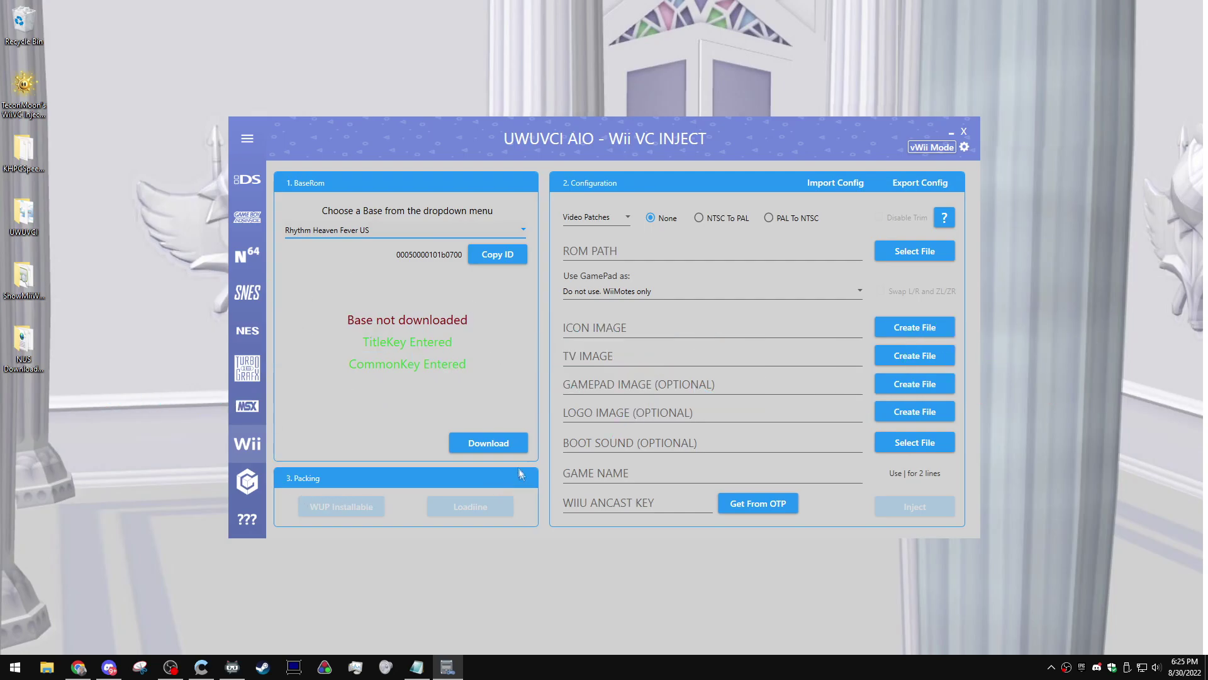
Step: Download the Rhythm Heaven Fever US base until it shows Base Downloaded
click(491, 446)
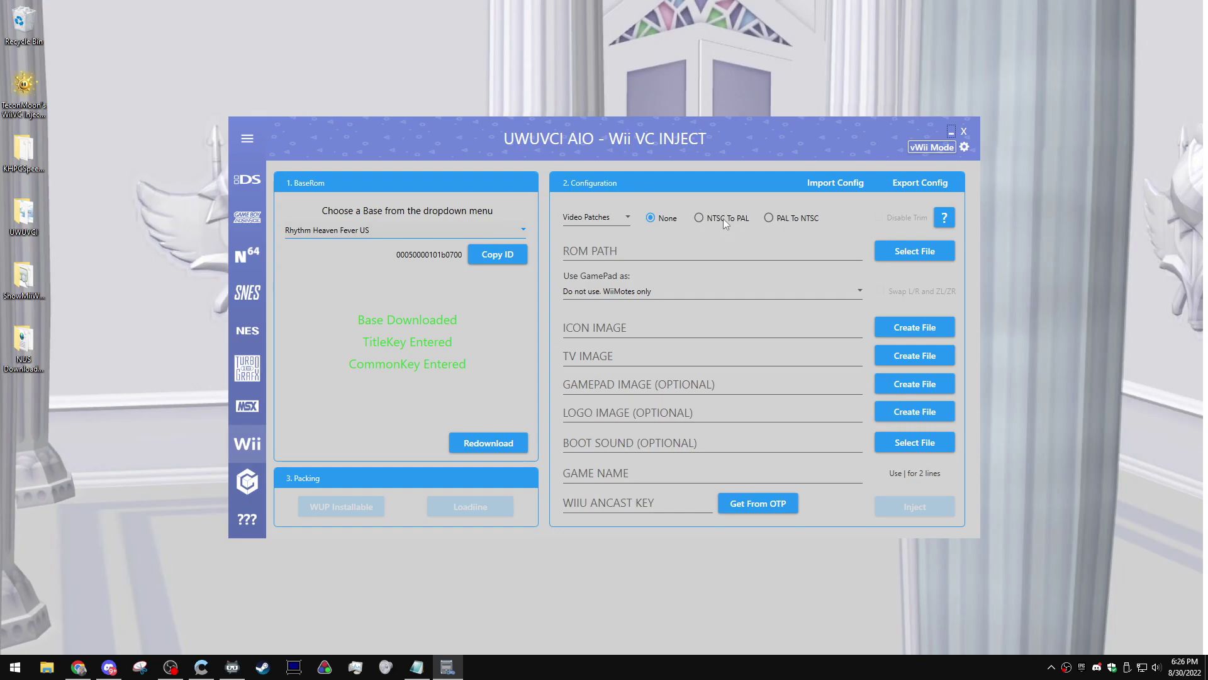
click(608, 216)
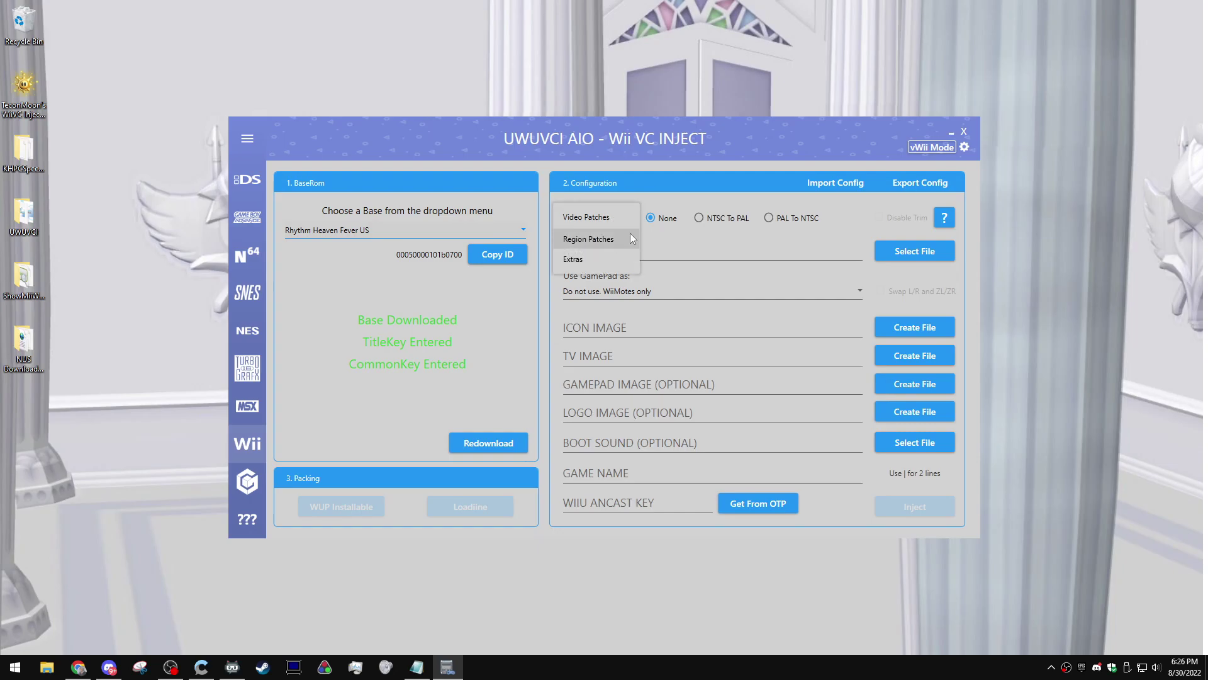
Step: Browse the Region Patches and Extras options, keeping region patching at None
click(629, 238)
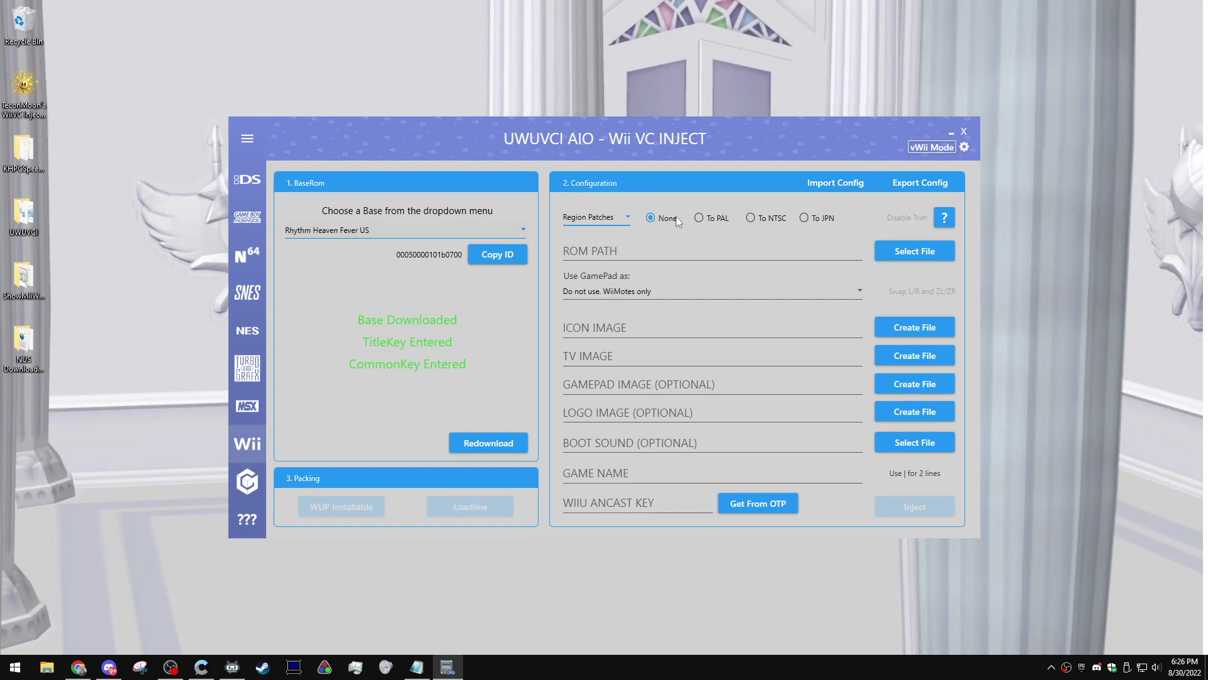
click(650, 218)
click(618, 218)
click(629, 175)
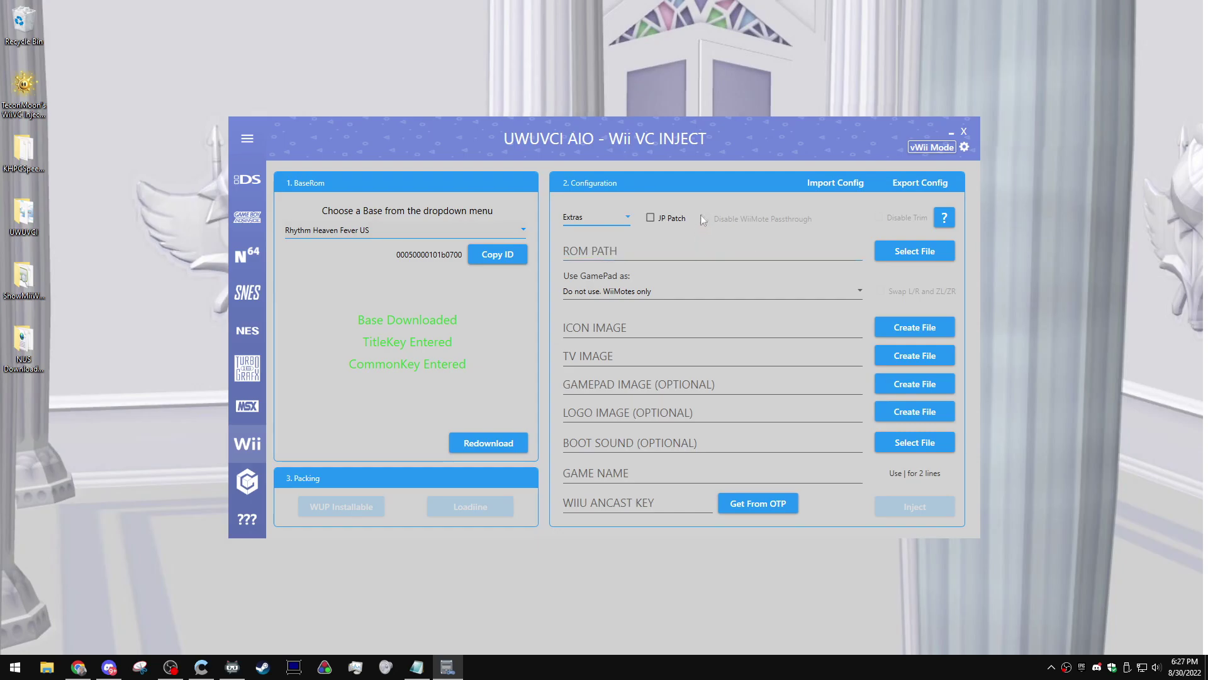
click(614, 224)
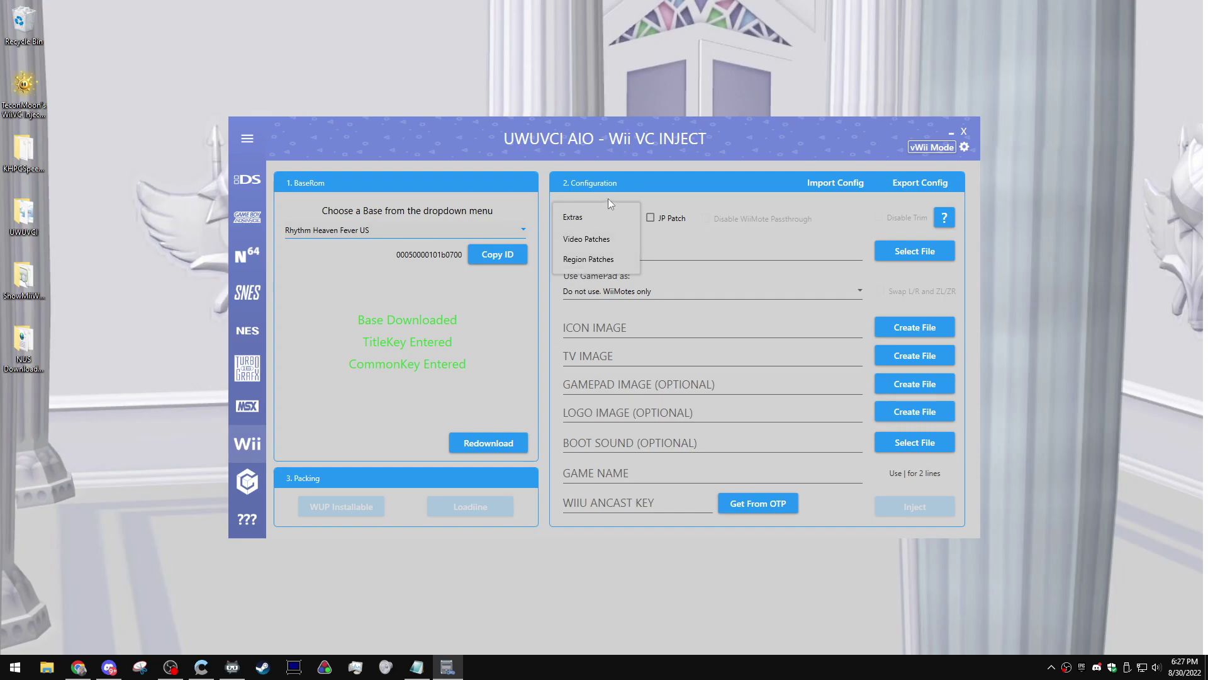
click(559, 262)
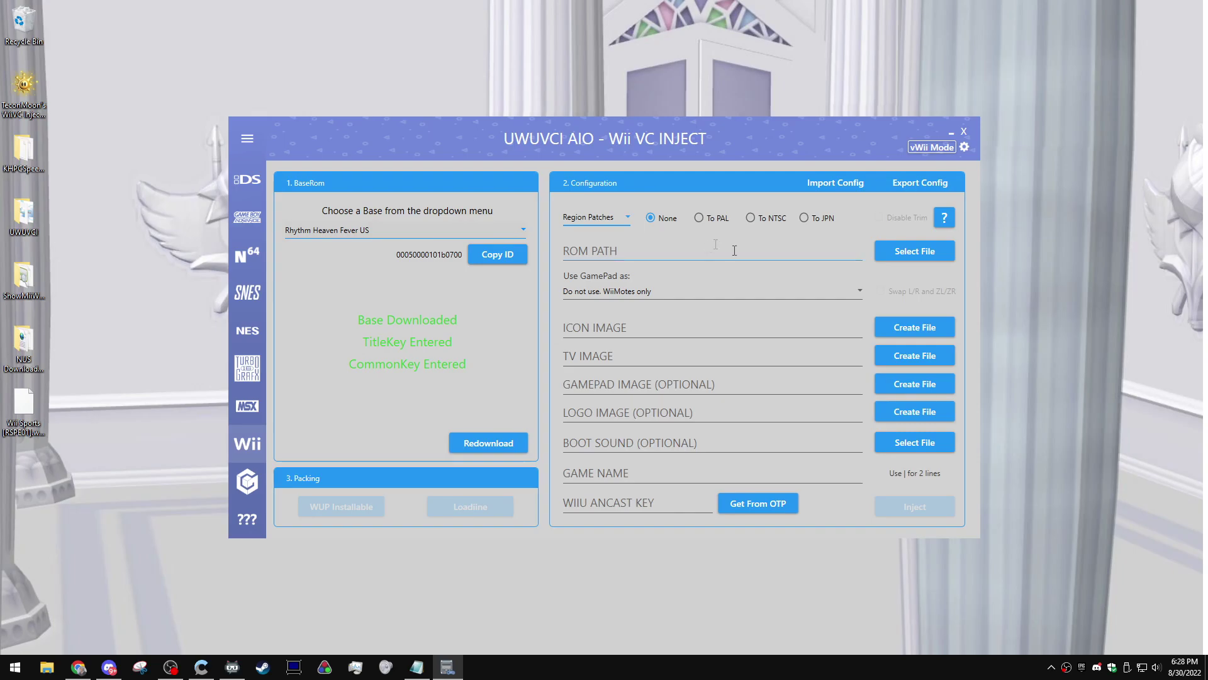
click(914, 250)
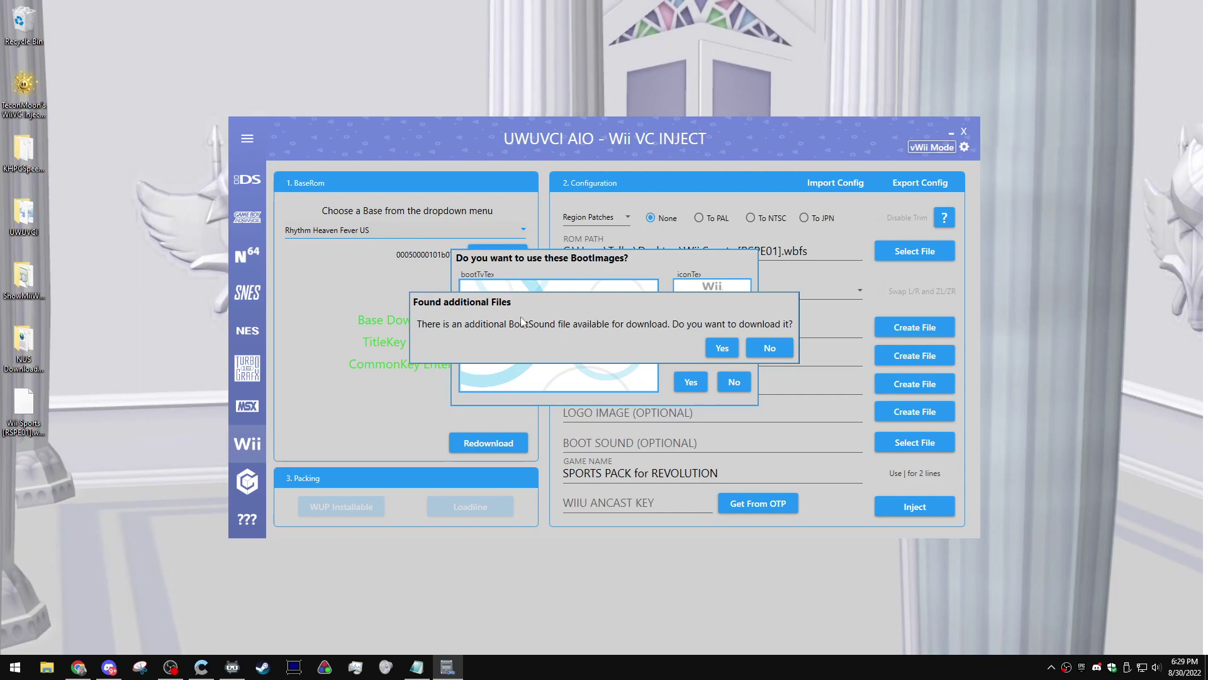
Step: Load the Wii Sports .wbfs ROM as SPORTS PACK for REVOLUTION, declining the extra boot sound
key(Return)
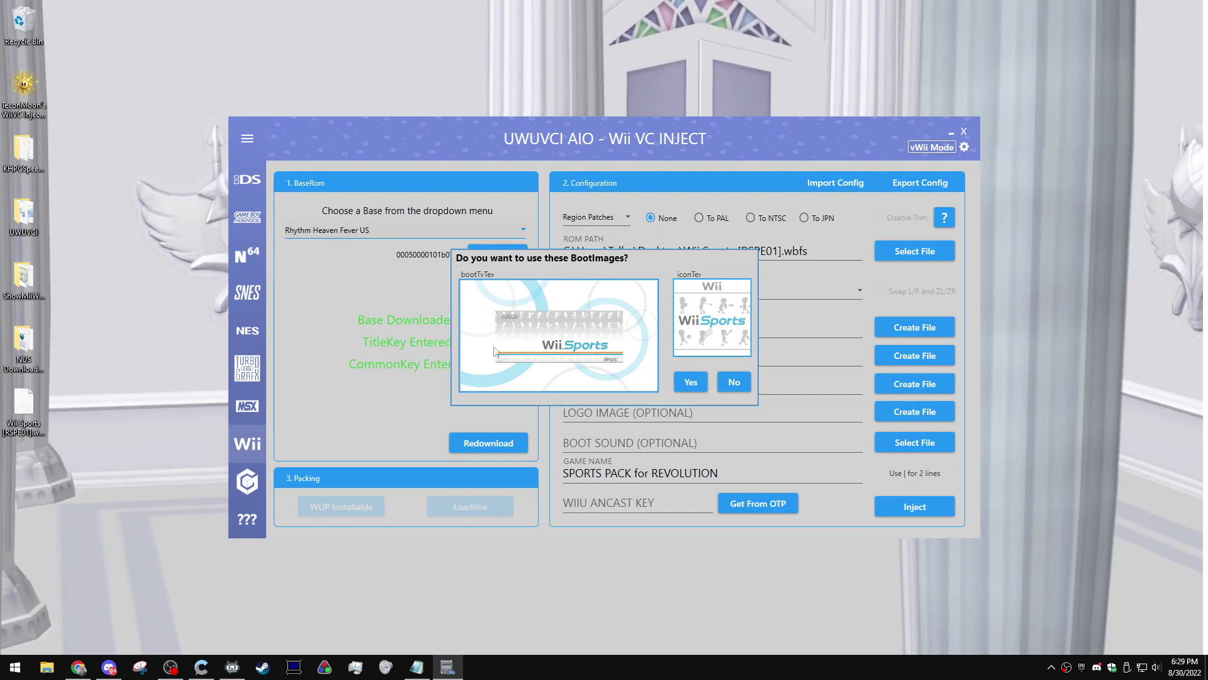
click(685, 382)
Step: Accept the suggested Wii Sports boot images for the TV screen and icon
click(803, 416)
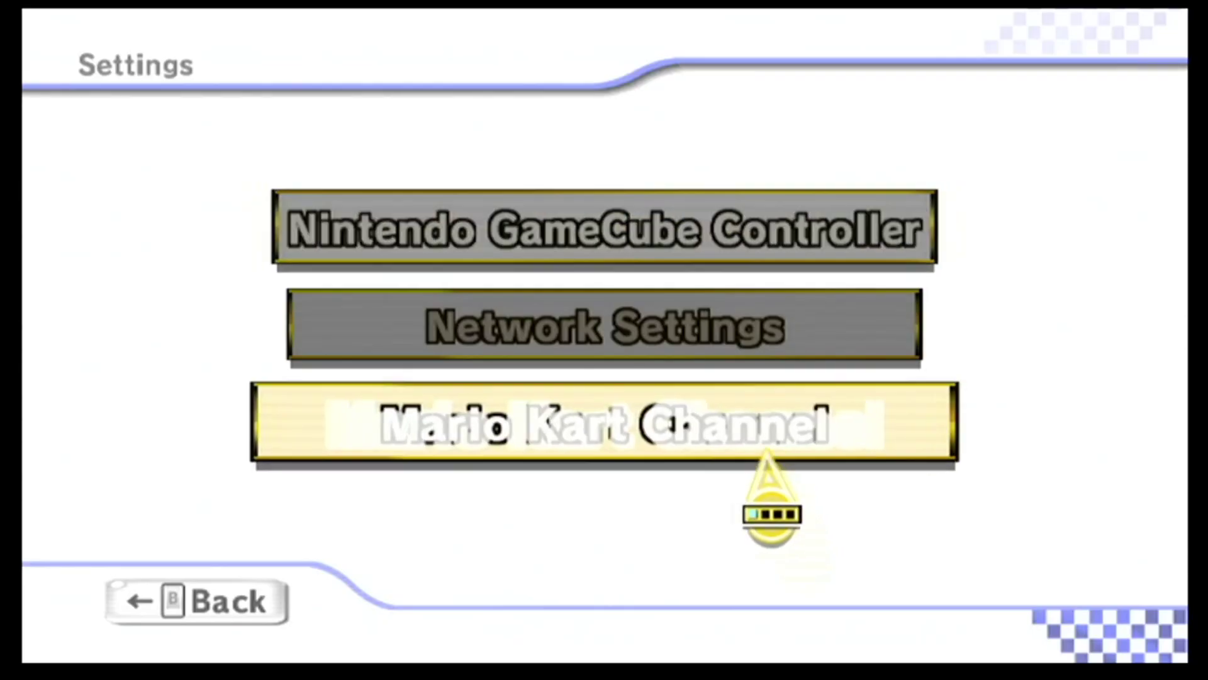
click(725, 440)
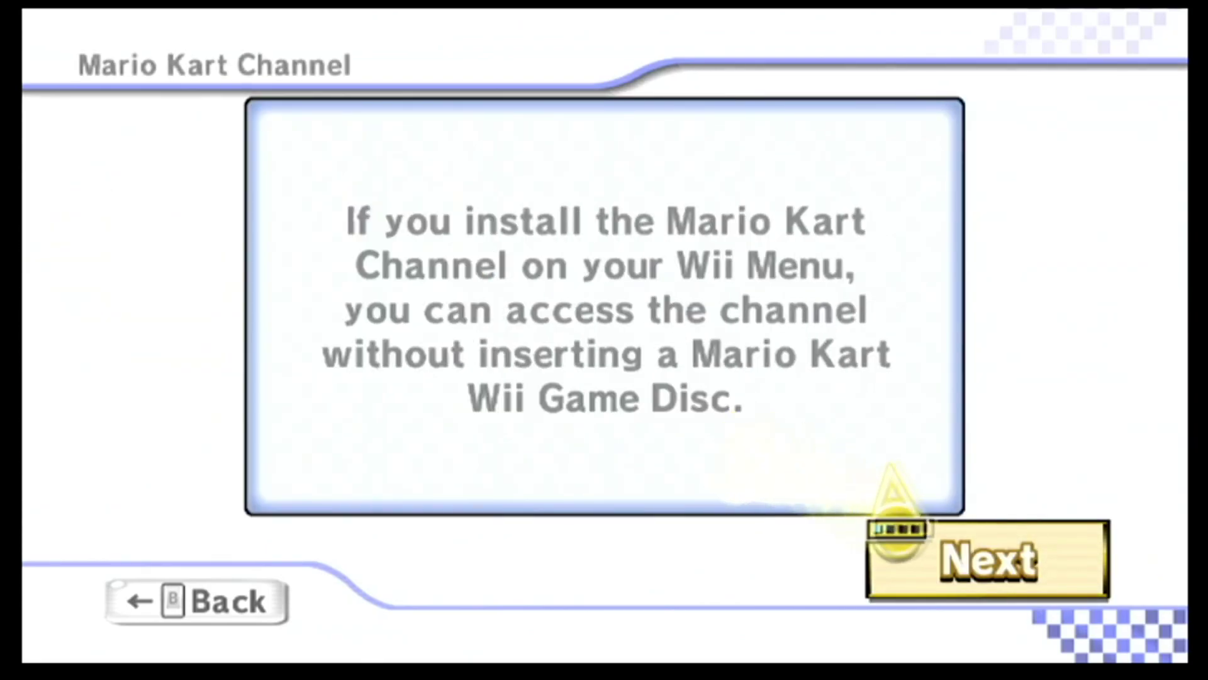
Step: Continue past the Mario Kart Channel info, then open the Homebrew Channel home menu toward Exit to System Menu
click(928, 570)
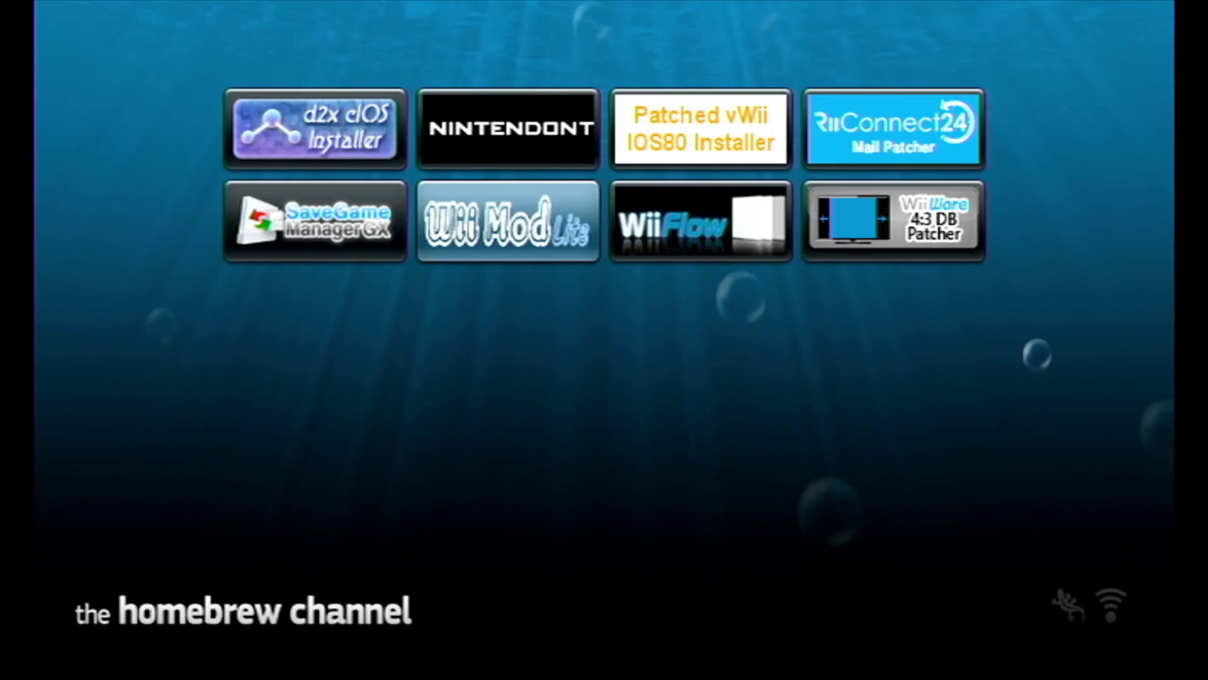
key(Home)
key(Down)
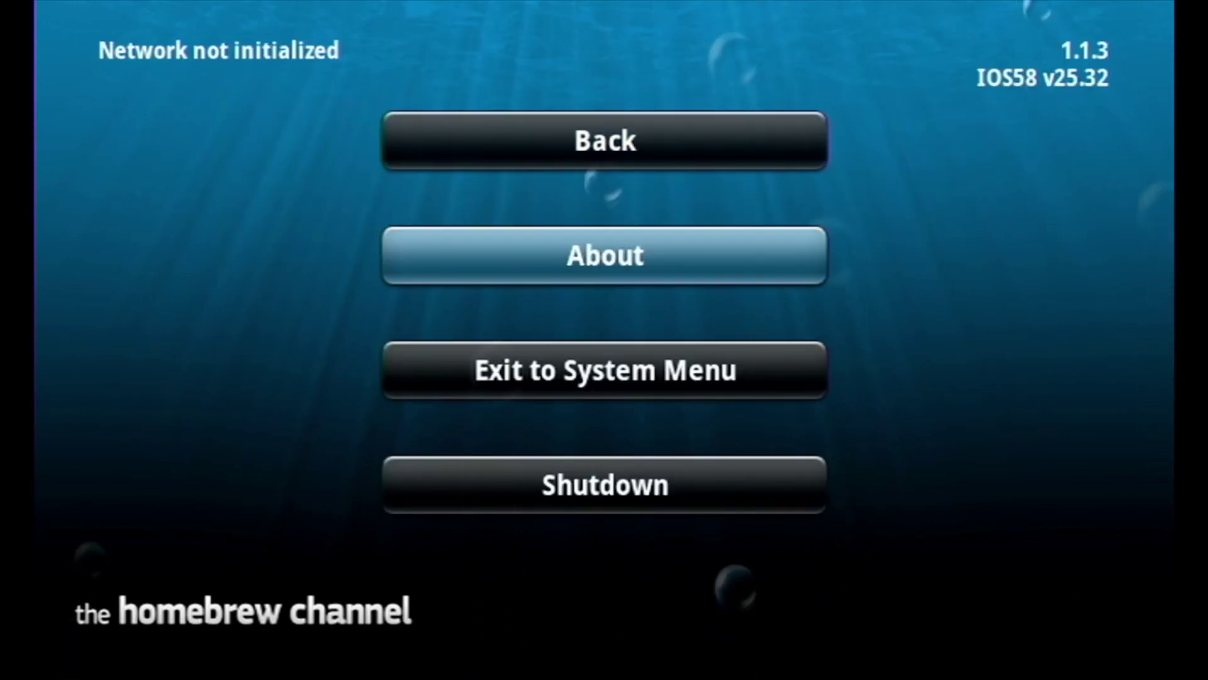
key(Down)
key(Down)
key(Up)
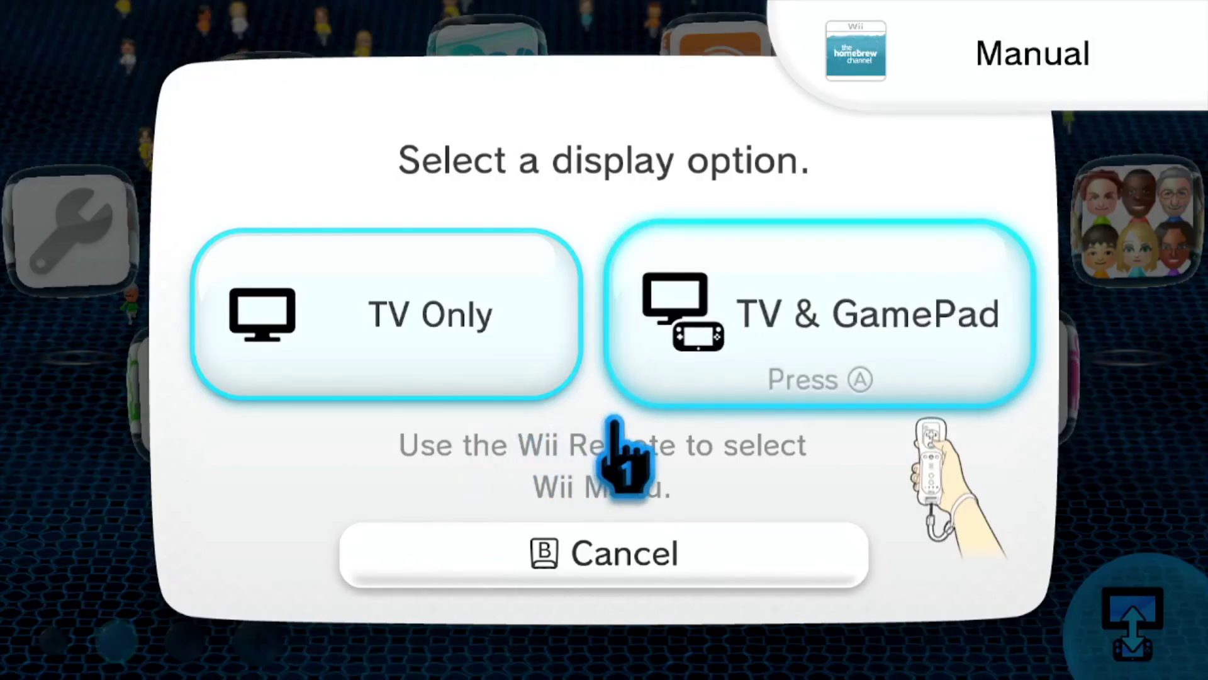
click(821, 345)
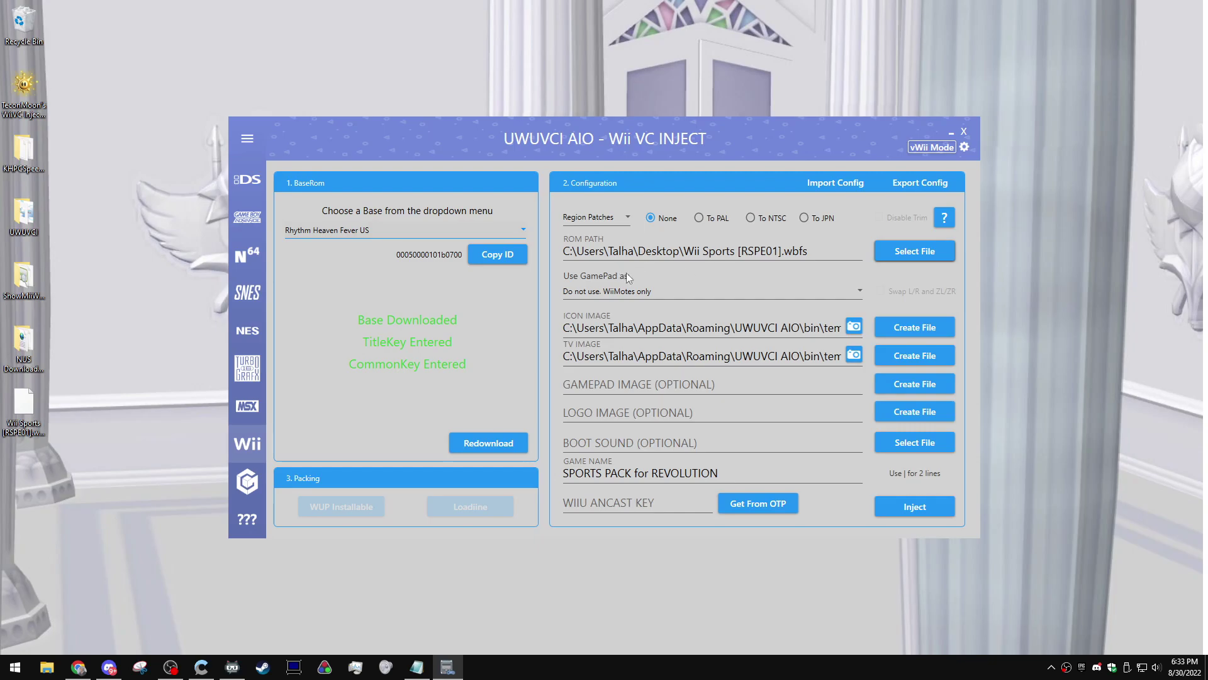
click(666, 289)
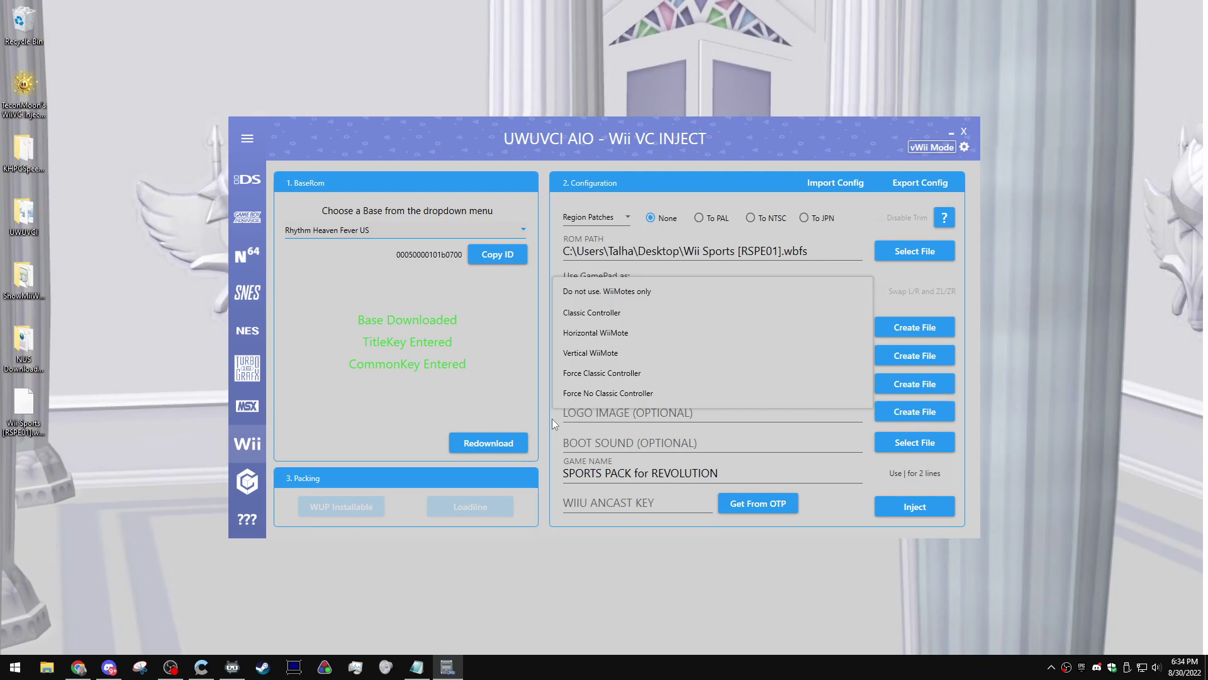
click(553, 418)
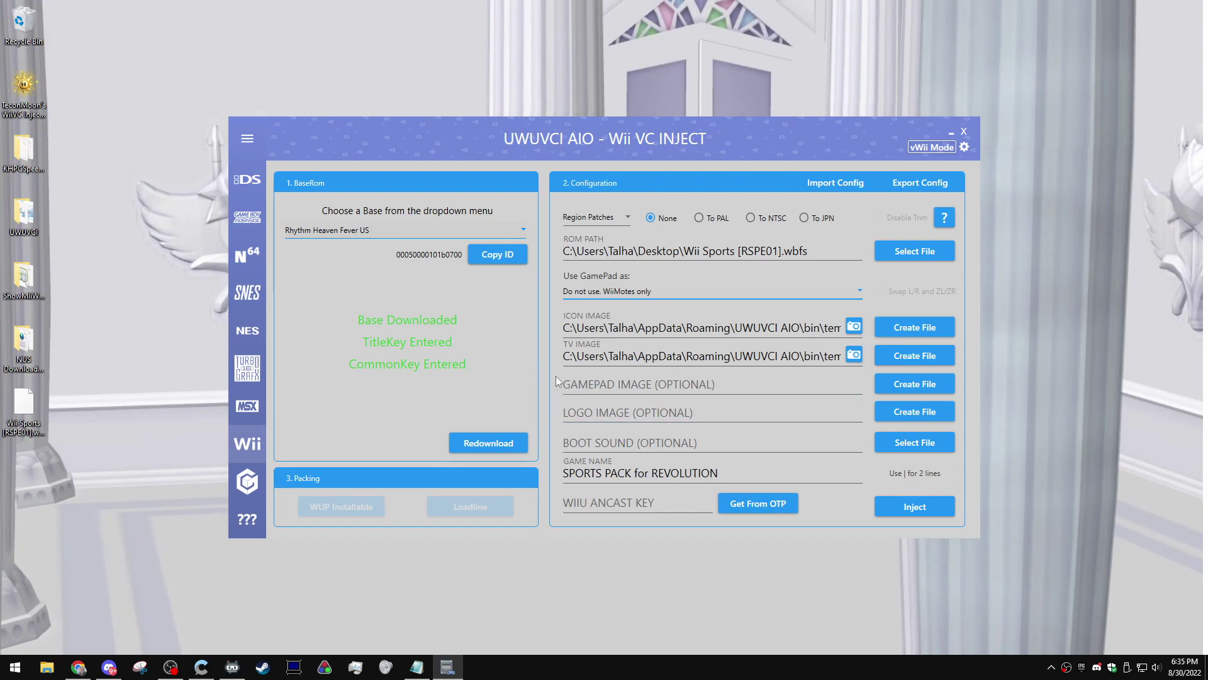
click(629, 384)
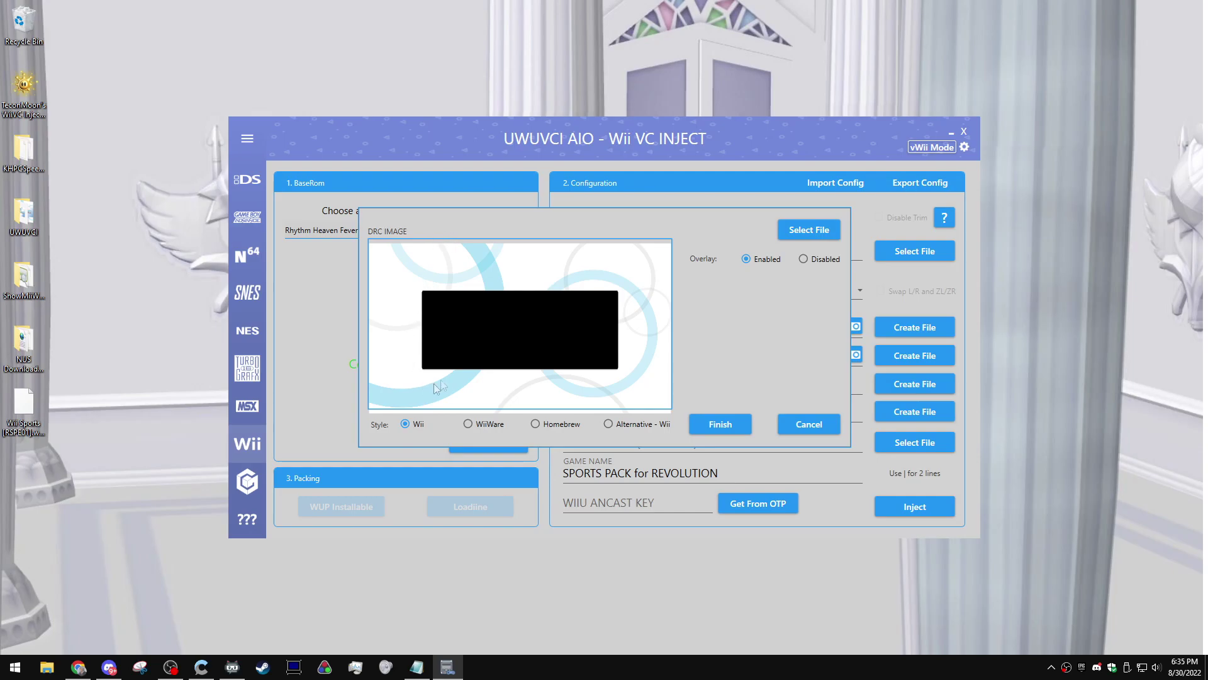
click(481, 422)
click(547, 424)
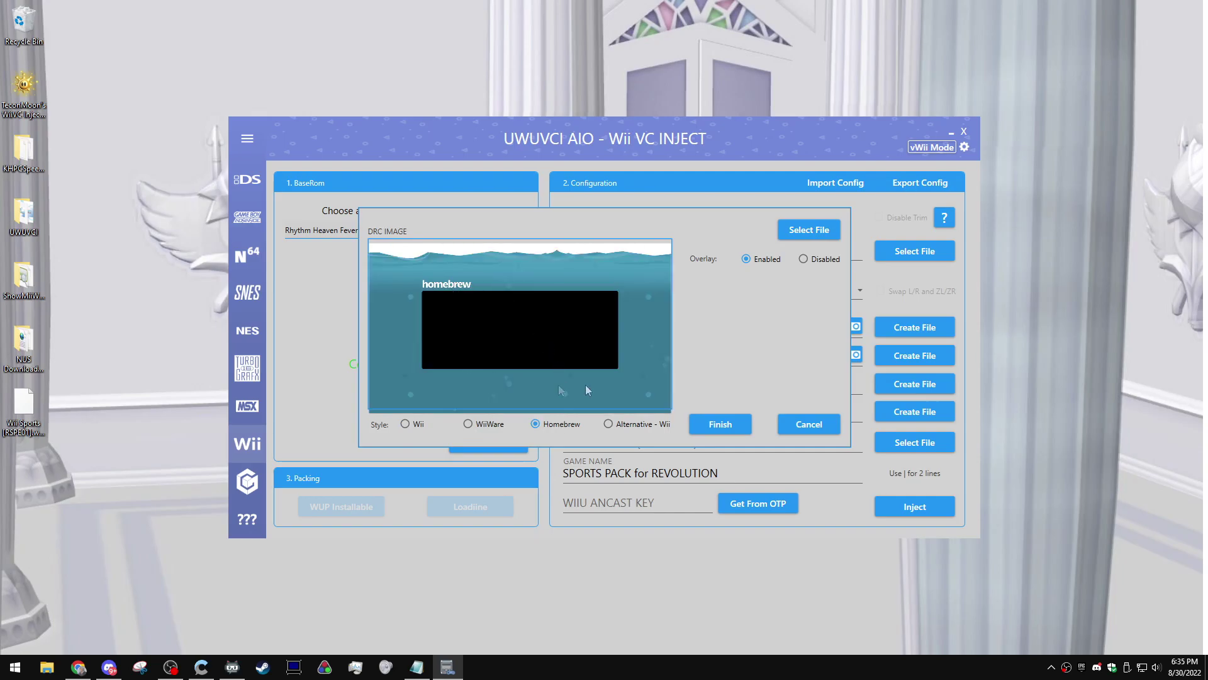
key(Right)
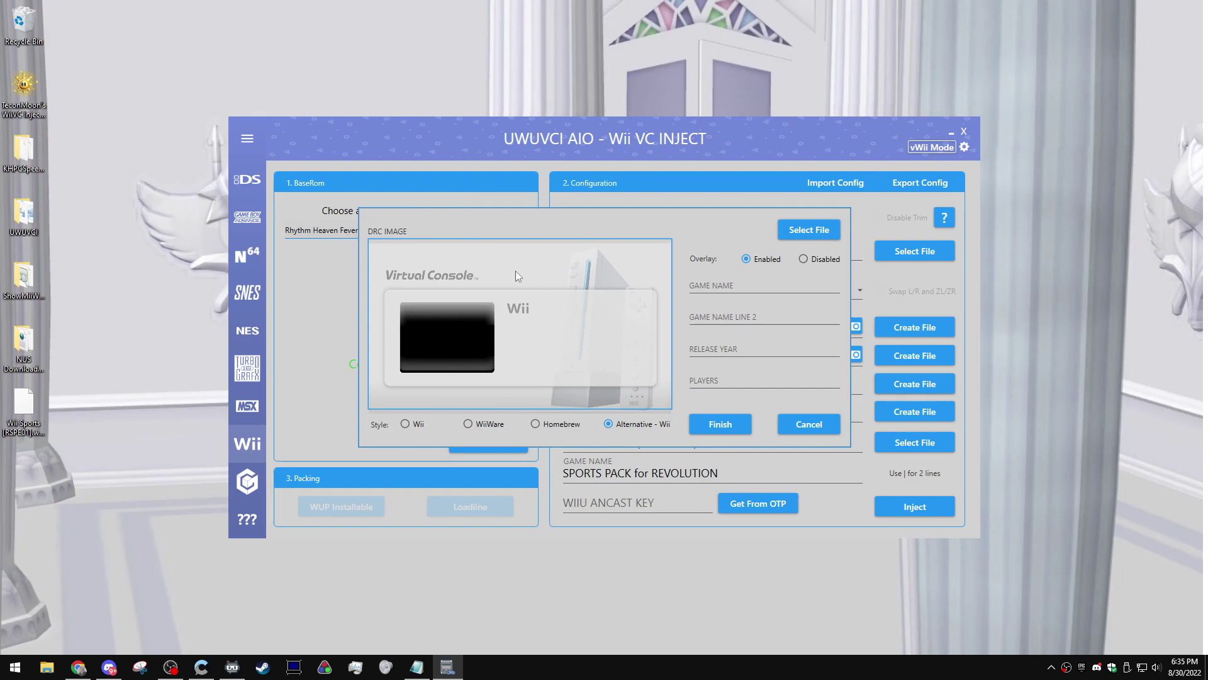
click(808, 424)
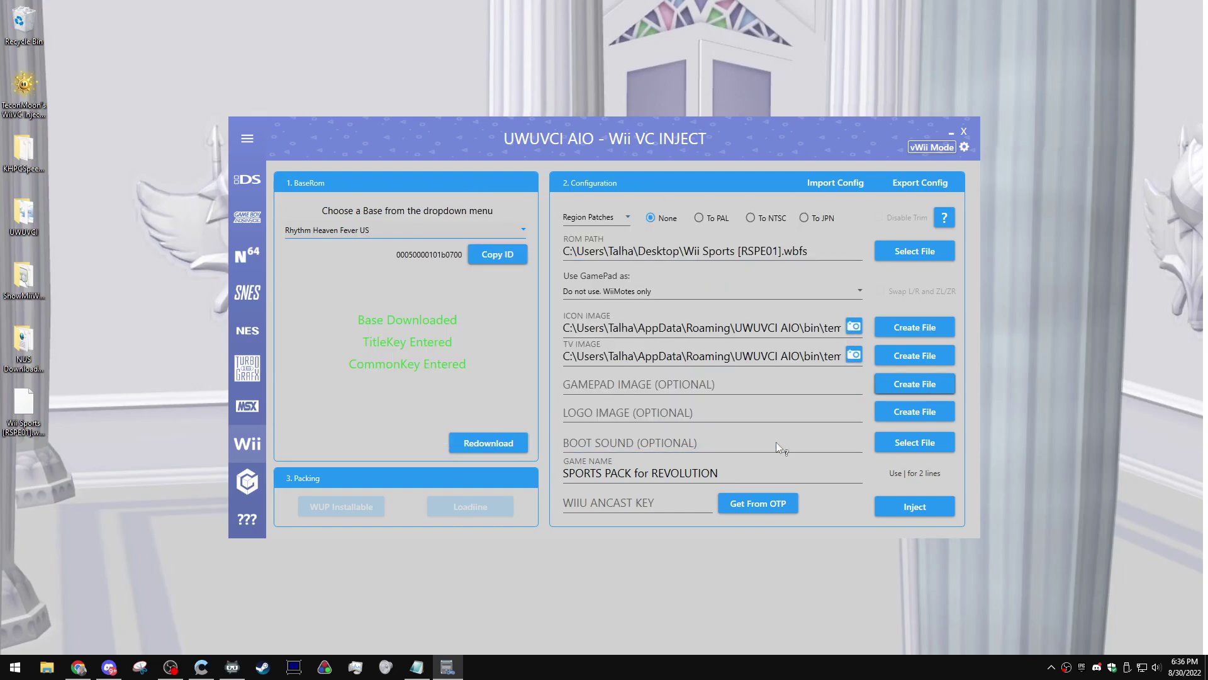
Step: Select the whole GAME NAME text to rewrite the Wii Sports title
drag(734, 472, 530, 464)
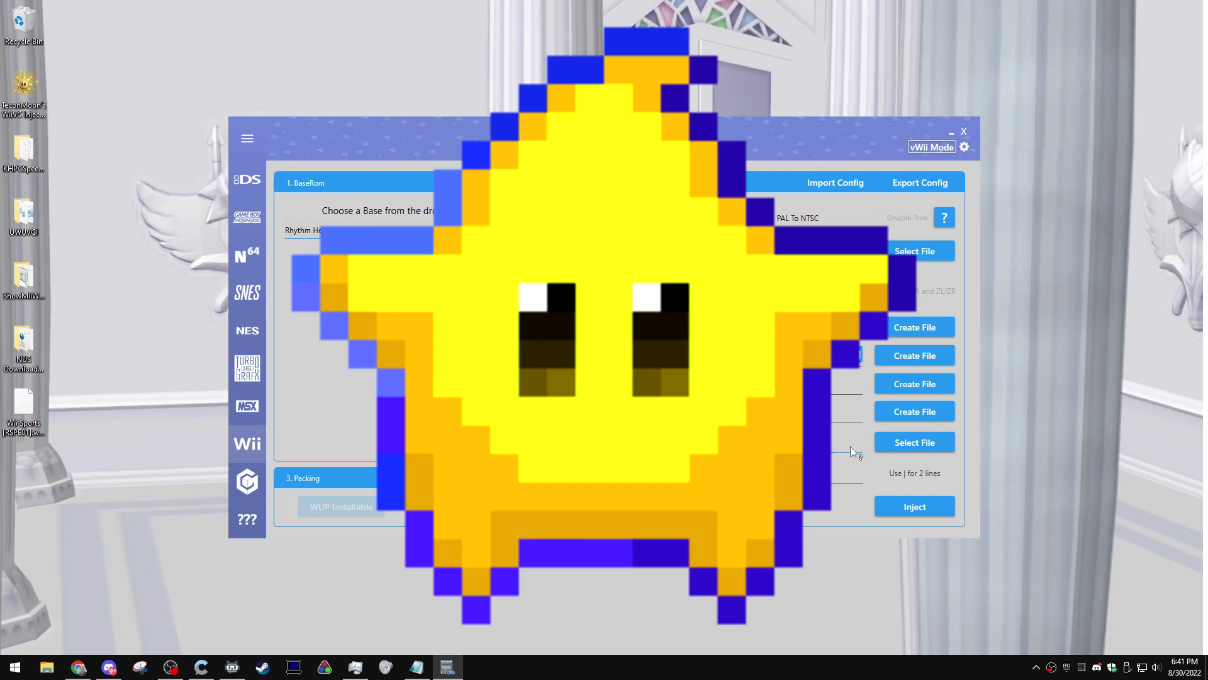
click(914, 508)
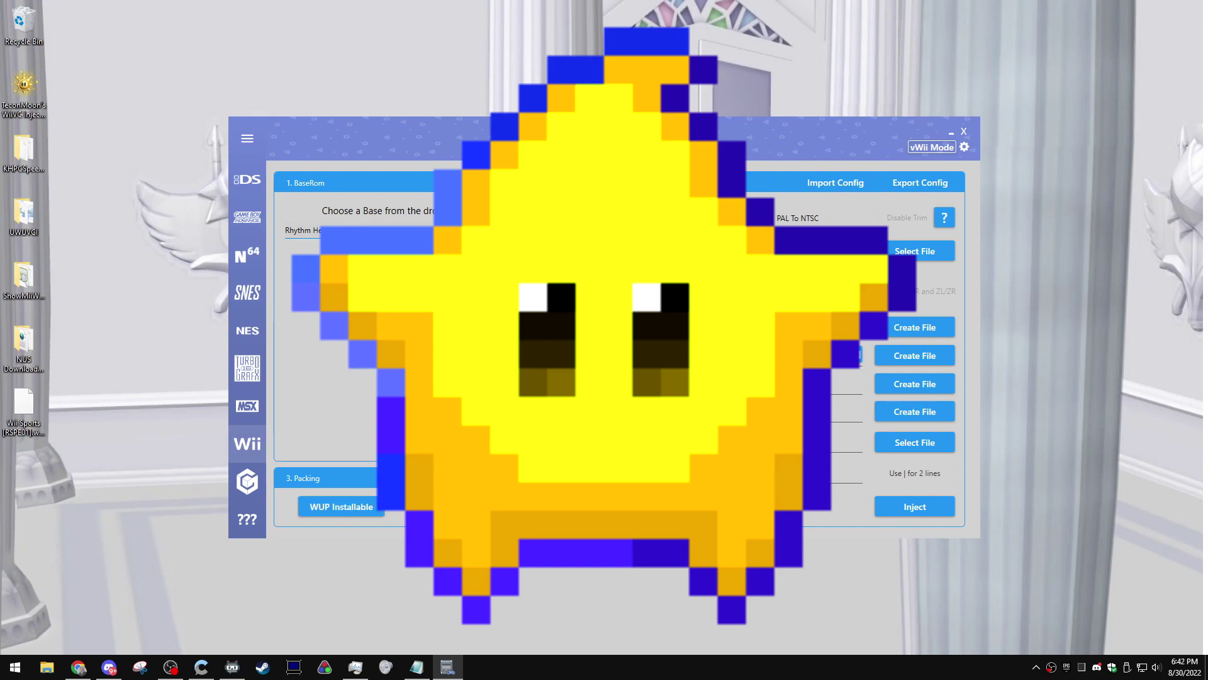
Step: Pack the finished Wii Sports inject as a WUP Installable package
click(338, 498)
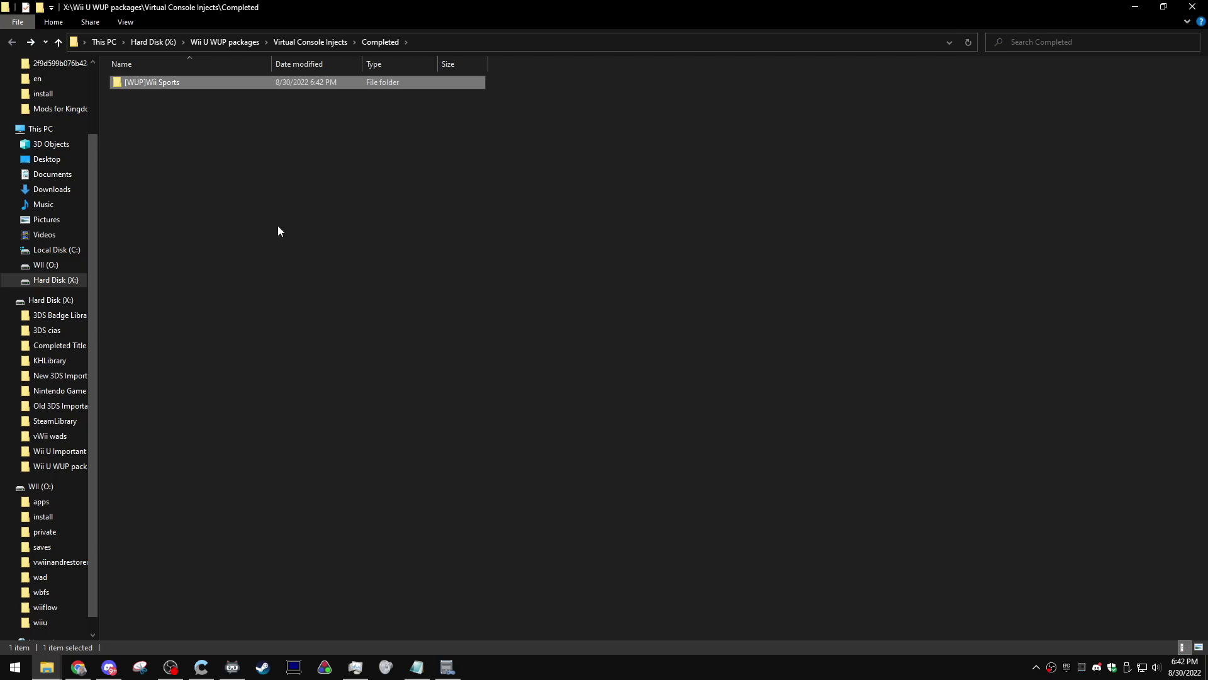
Step: Paste the [WUP]Wii Sports folder into the install folder on the WII (O:) drive
click(42, 516)
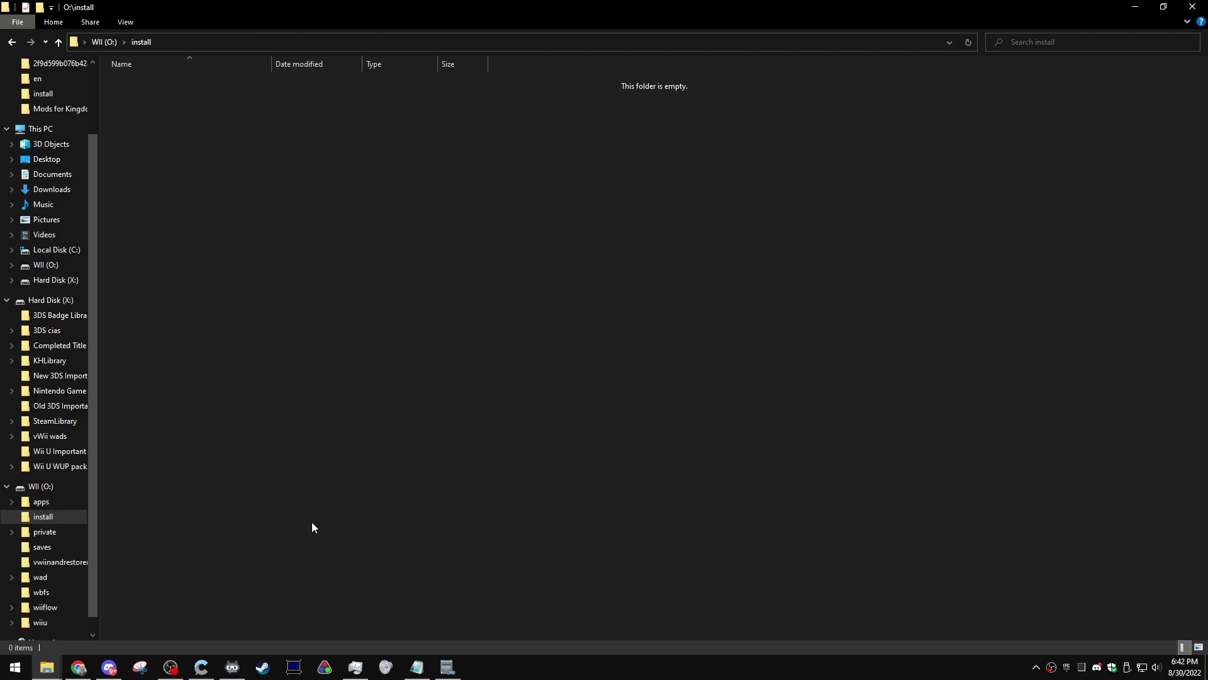
key(ctrl+v)
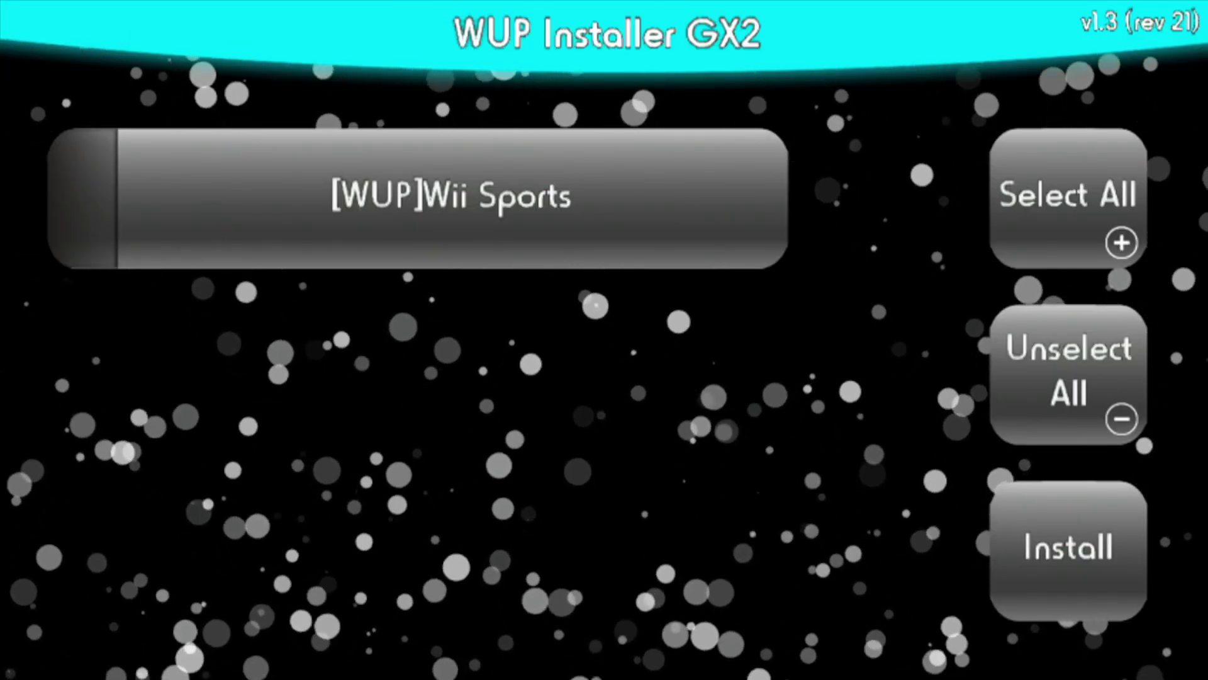
Step: Install [WUP]Wii Sports onto USB storage, confirming the single-application prompt
click(415, 199)
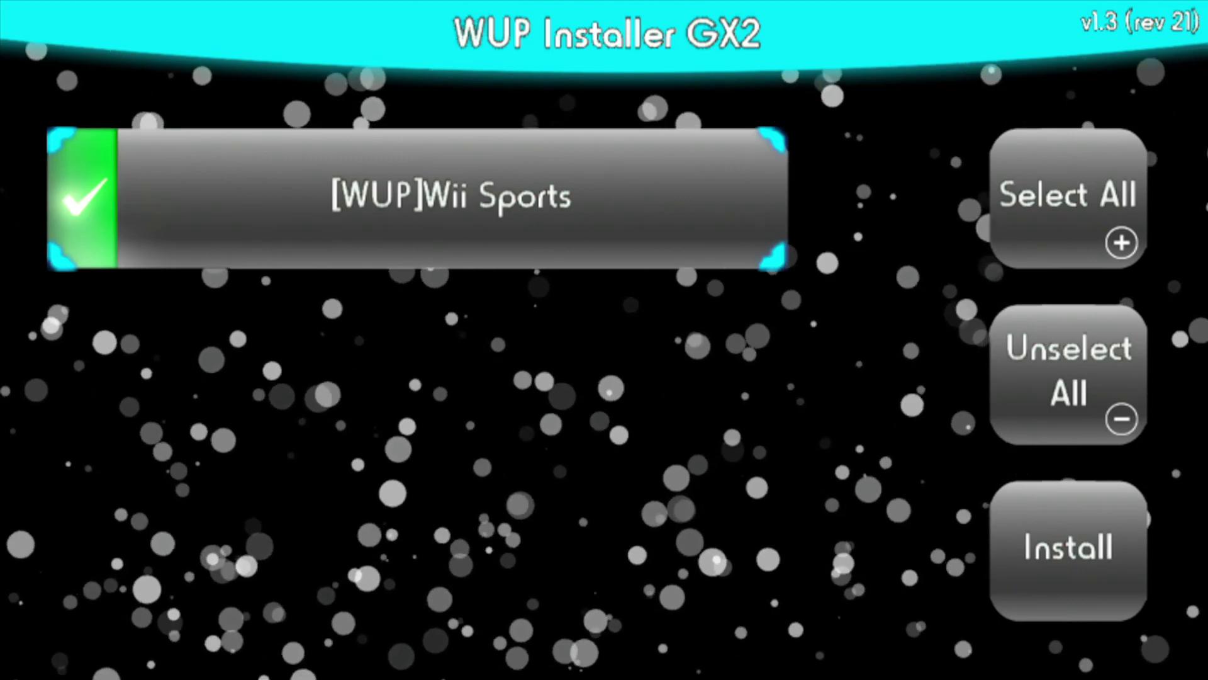
click(1068, 548)
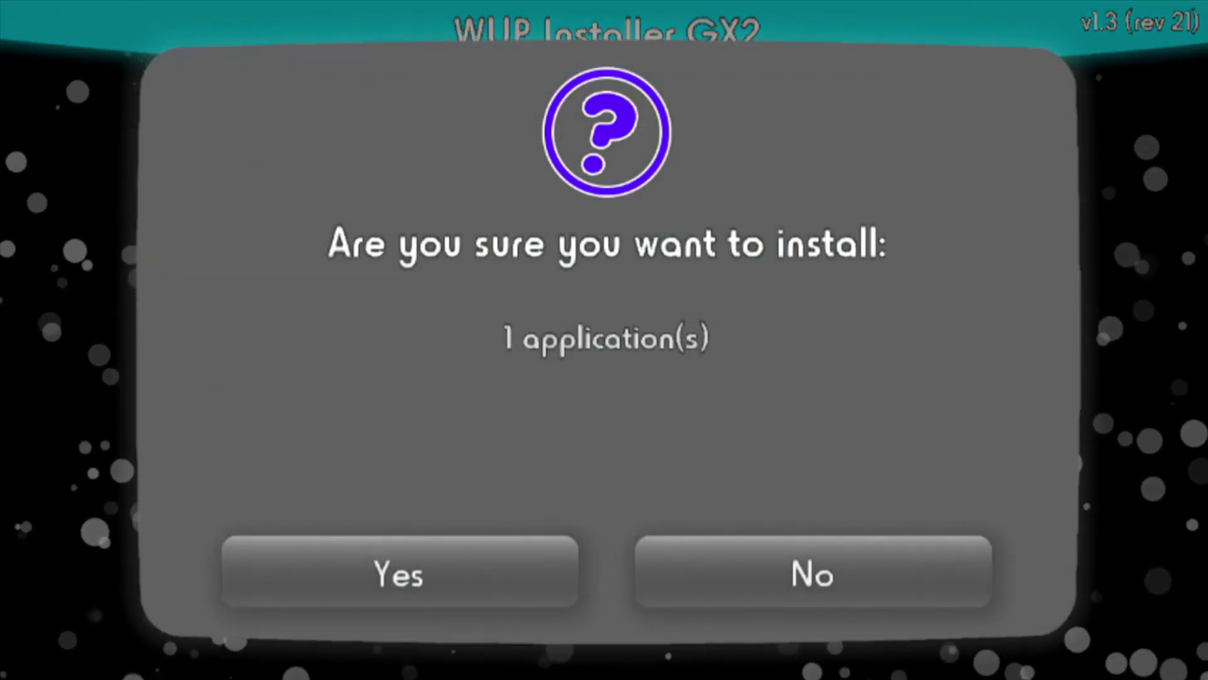
click(400, 573)
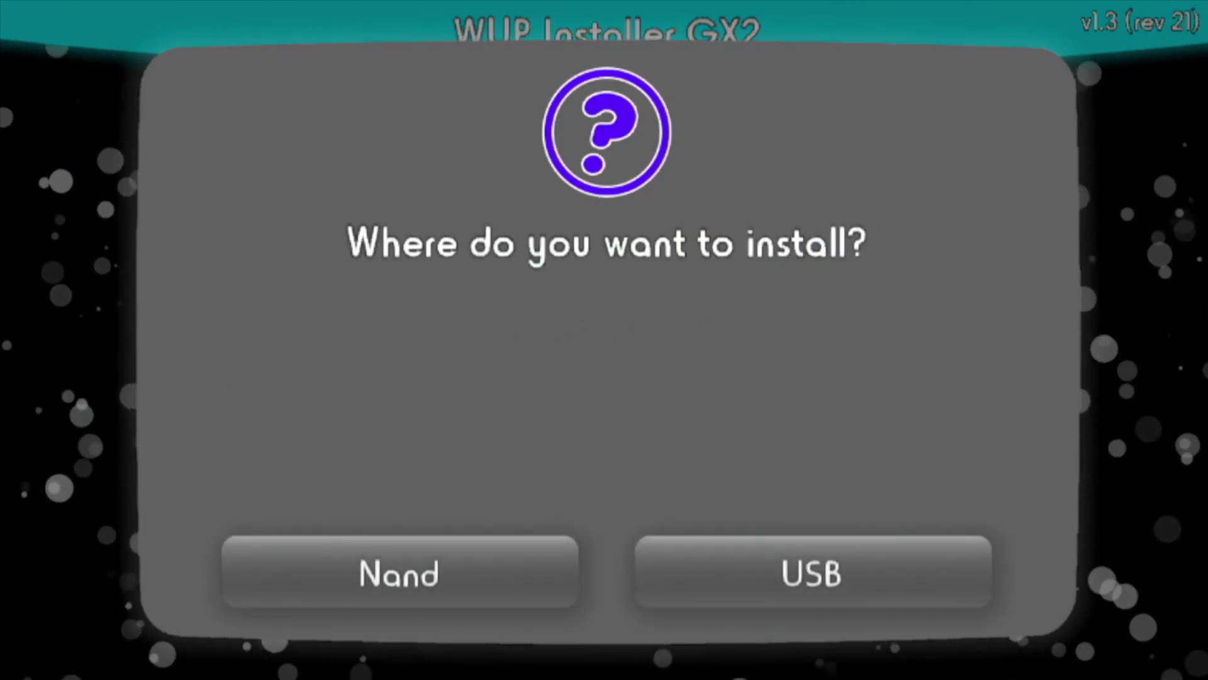
click(813, 572)
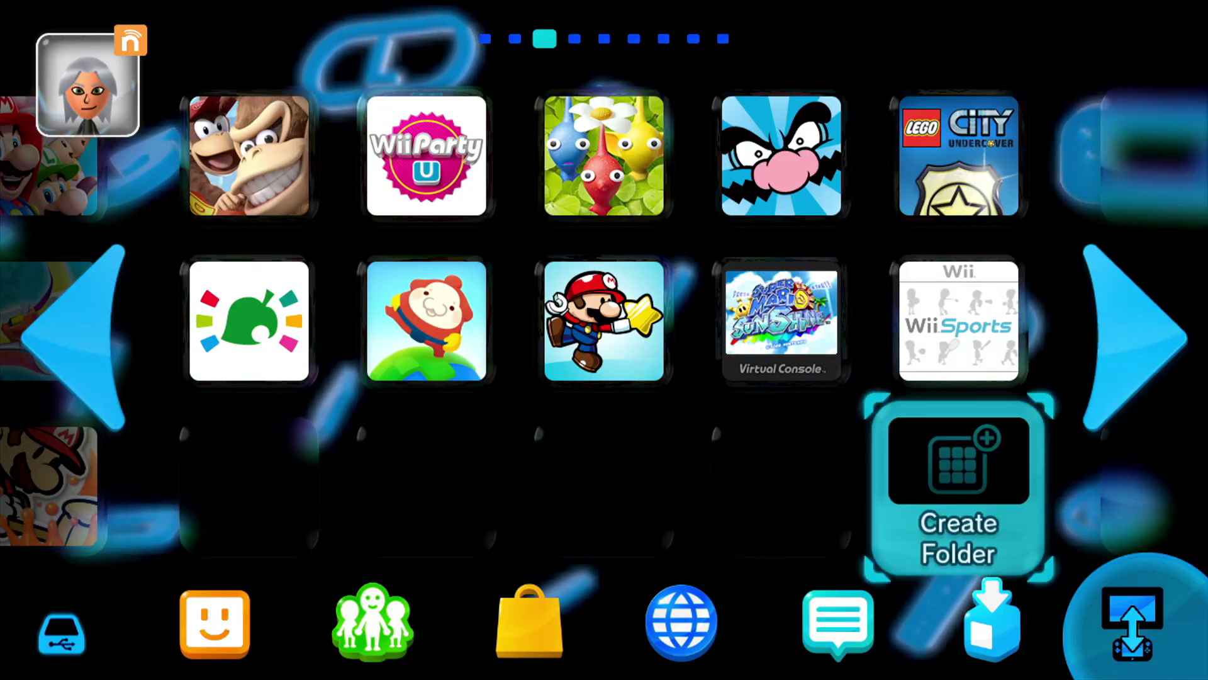
click(959, 324)
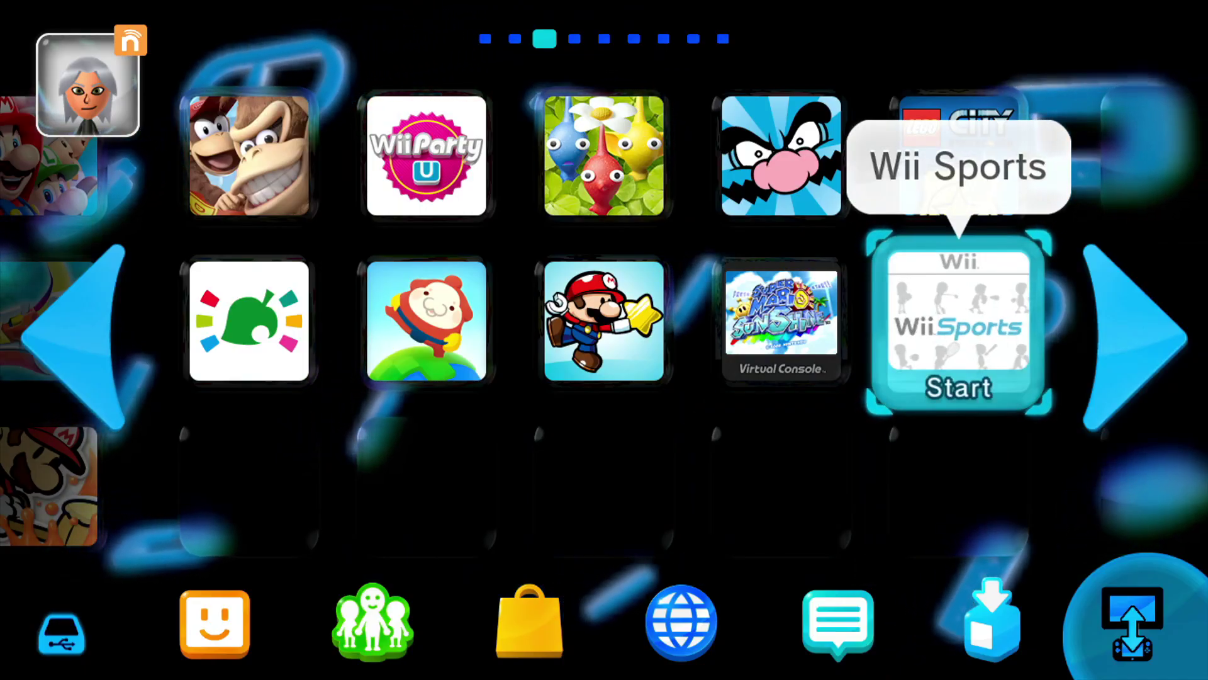
Step: Launch the installed Wii Sports channel from the Wii U Menu to reach its title screen
key(Return)
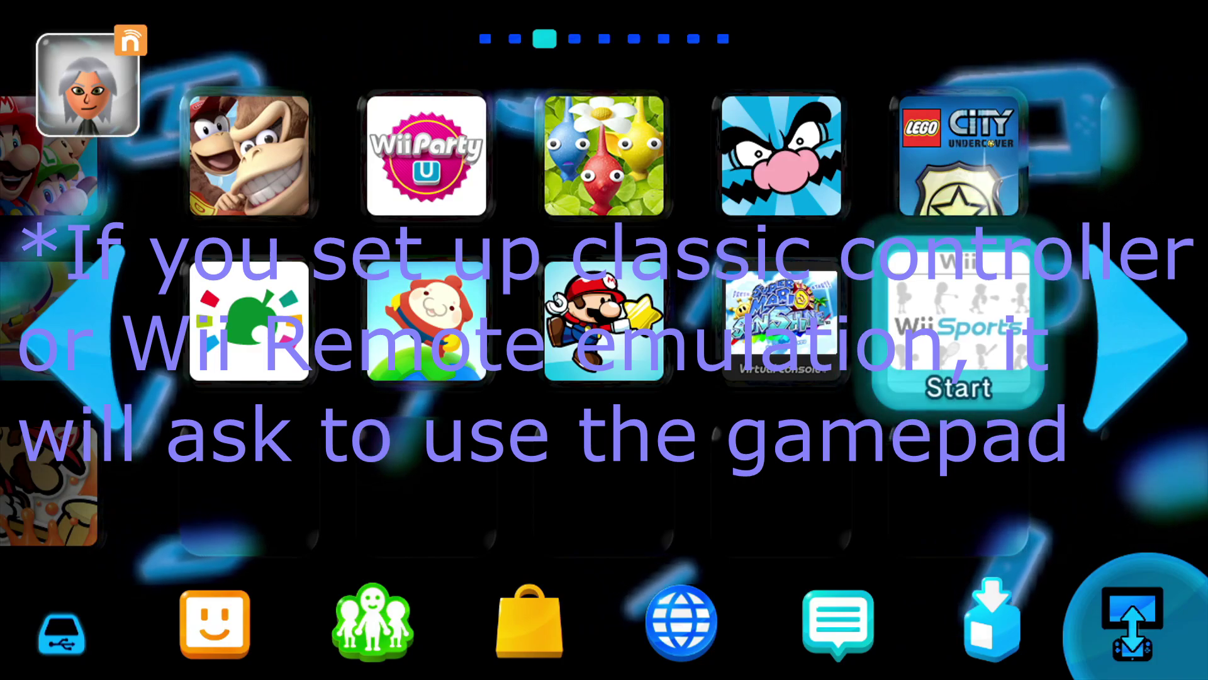